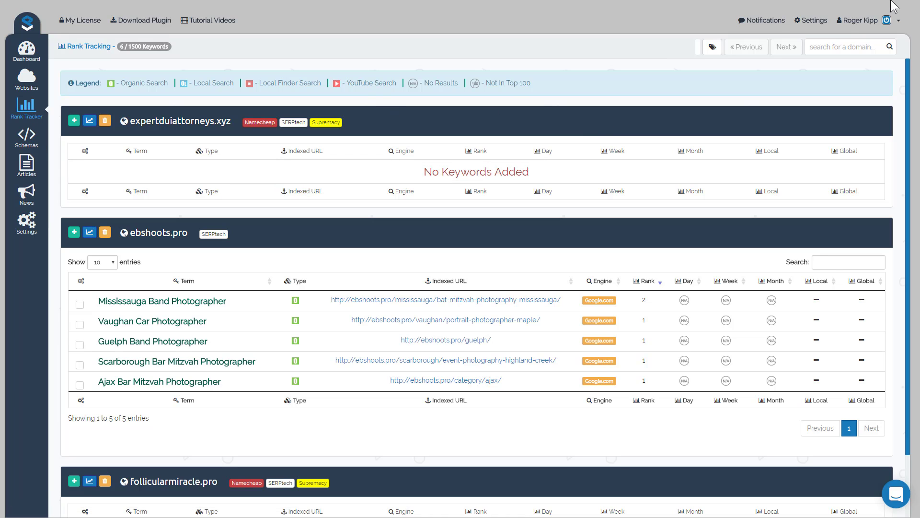
- Filter the site list to show only sites tagged SERPtech
{"action": "left_click", "coordinate": [713, 48]}
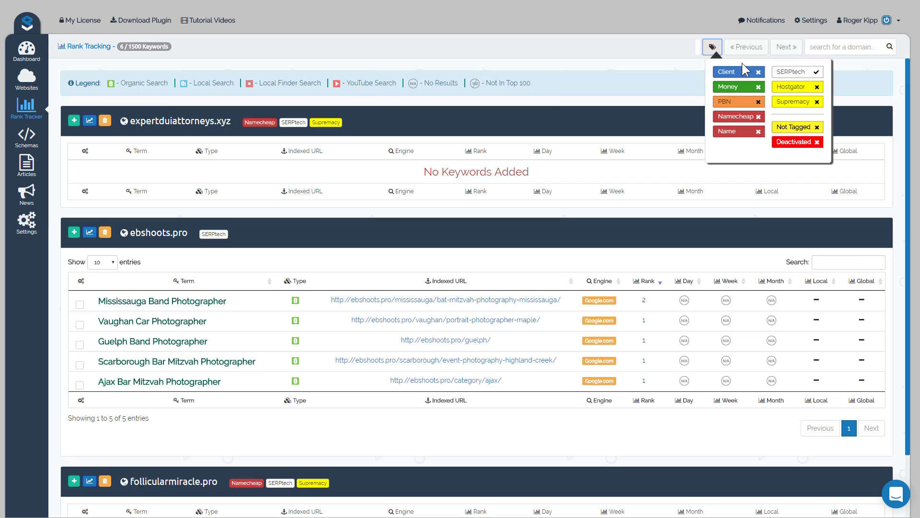
{"action": "left_click", "coordinate": [792, 76]}
{"action": "left_click", "coordinate": [565, 102]}
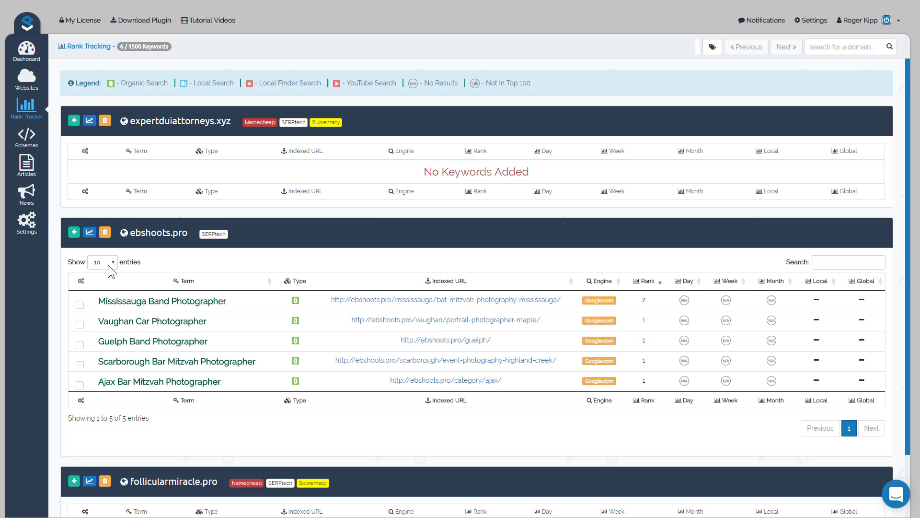
- Add the keyword 'mississauga band photography' to ebshoots.pro, tracked on Google.com
{"action": "left_click", "coordinate": [75, 235]}
{"action": "type", "text": "mississauga band photography"}
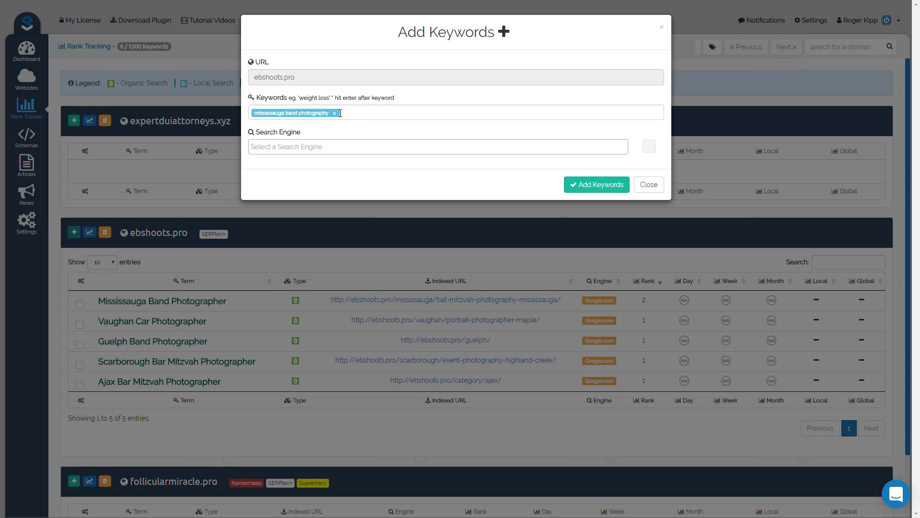
{"action": "left_click", "coordinate": [335, 114]}
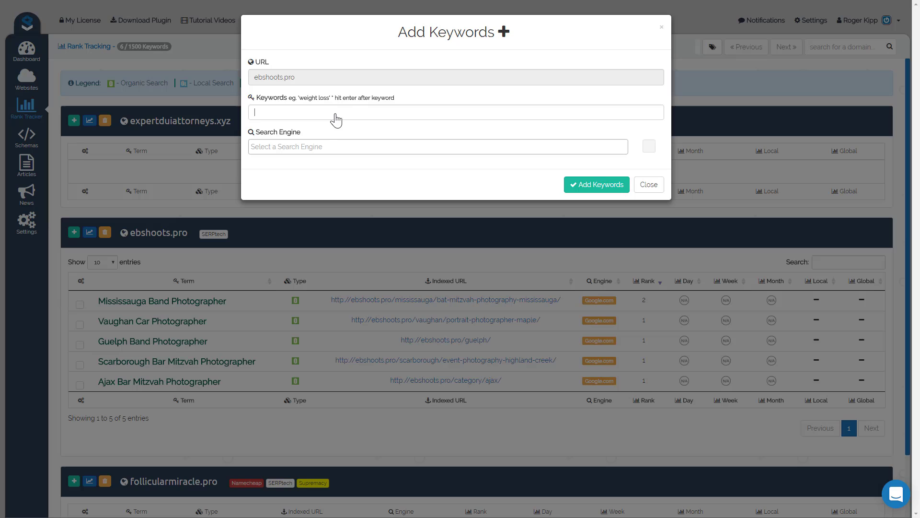
{"action": "type", "text": "phy"}
{"action": "key", "text": "Return"}
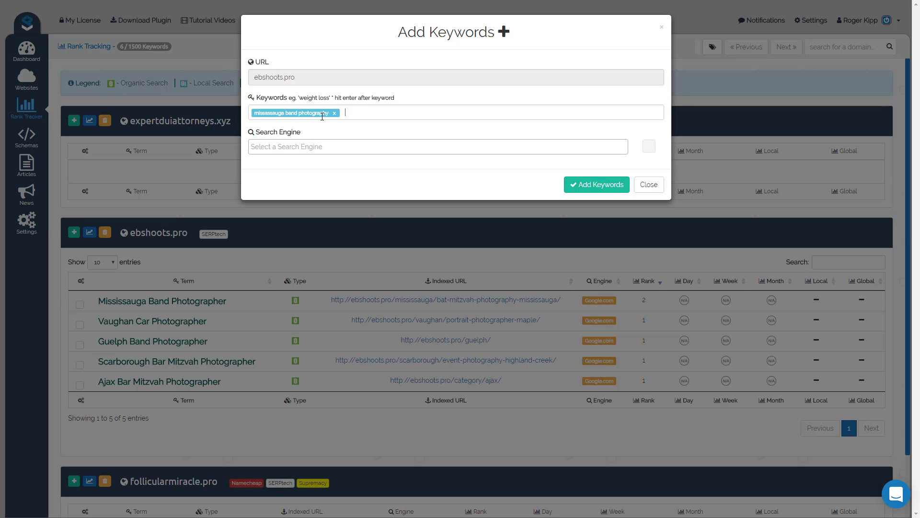
{"action": "left_click", "coordinate": [313, 147]}
{"action": "type", "text": "Googl"}
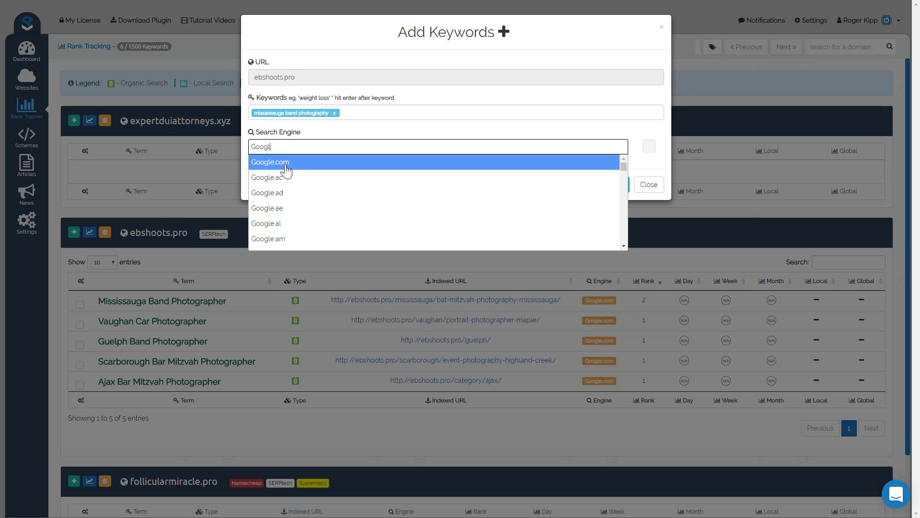
{"action": "left_click", "coordinate": [285, 164]}
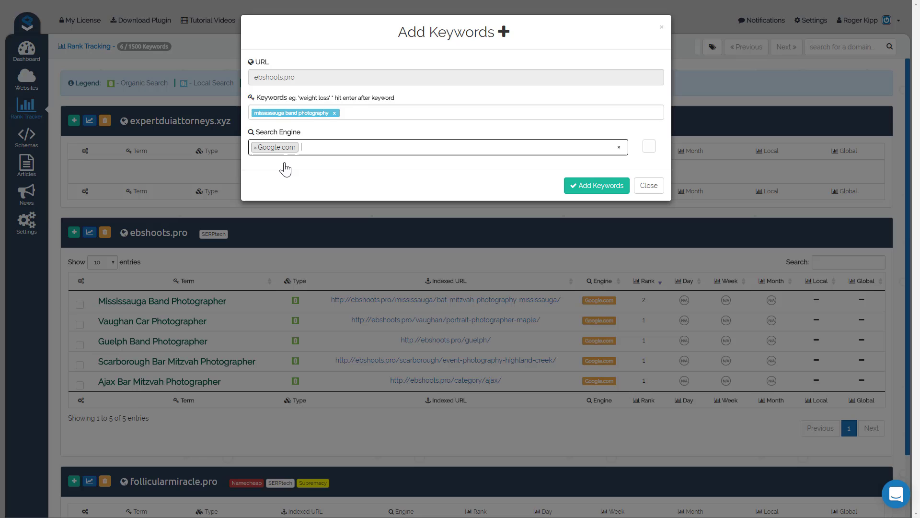
{"action": "left_click", "coordinate": [597, 185]}
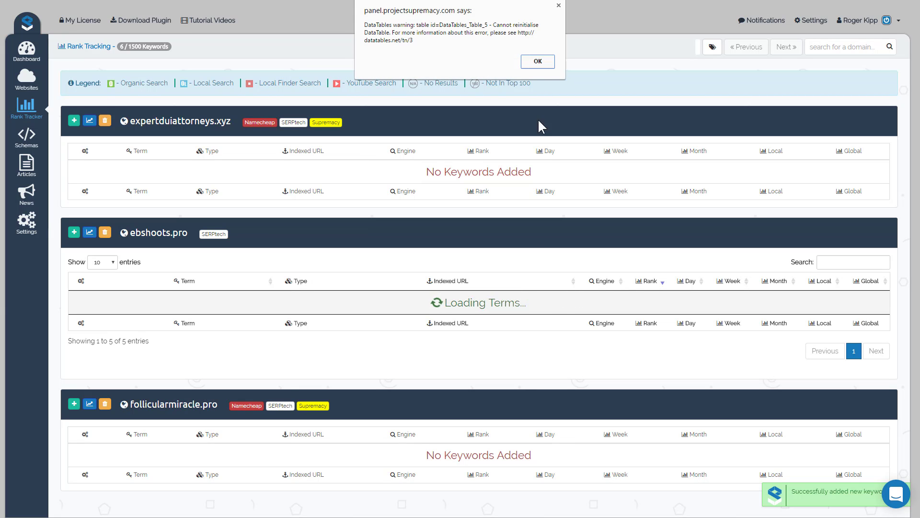
- Dismiss the DataTables warning so ebshoots.pro's table lists the new keyword
{"action": "left_click", "coordinate": [538, 60]}
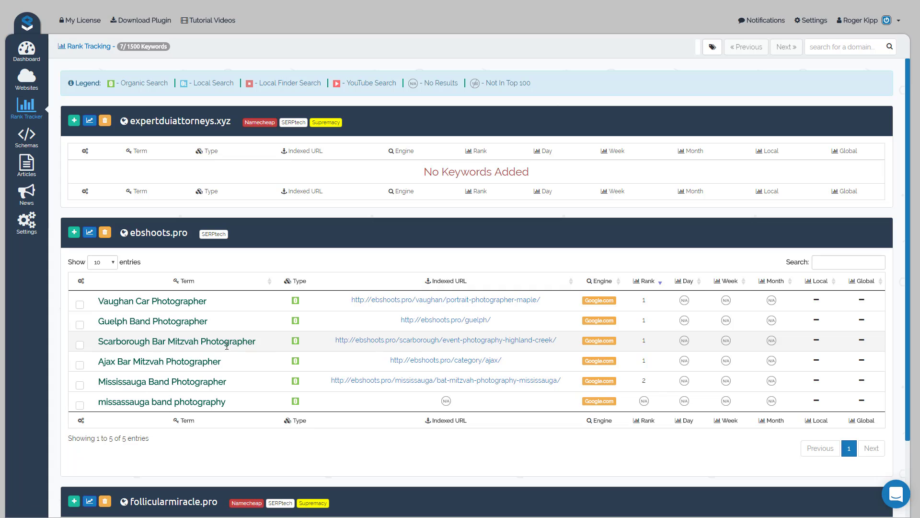
- Chart rank history for Vaughan Car, Guelph Band and Scarborough Bar Mitzvah Photographer keywords
{"action": "left_click", "coordinate": [79, 303]}
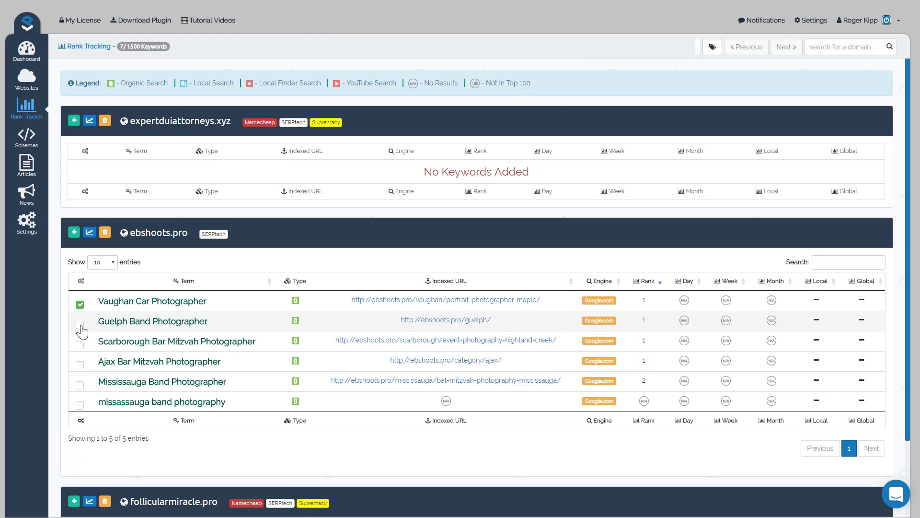
{"action": "left_click", "coordinate": [79, 322]}
{"action": "left_click", "coordinate": [79, 343]}
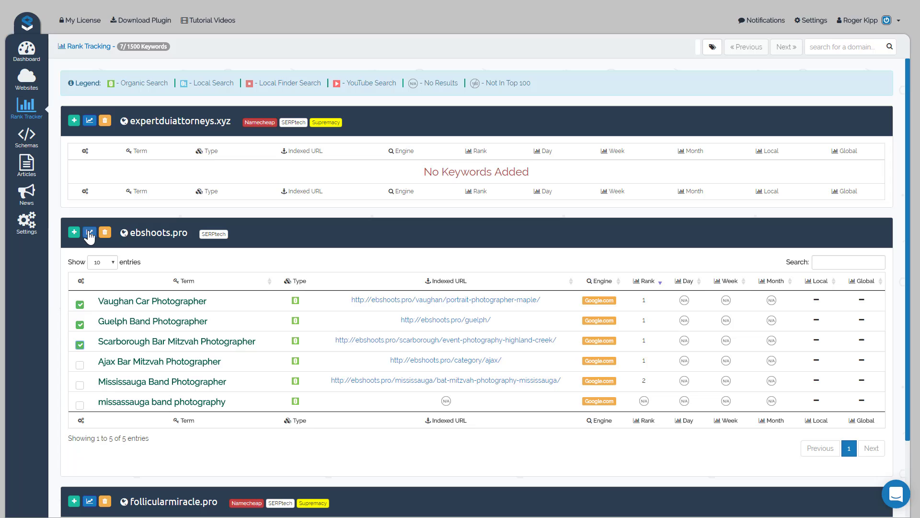
{"action": "left_click", "coordinate": [89, 233]}
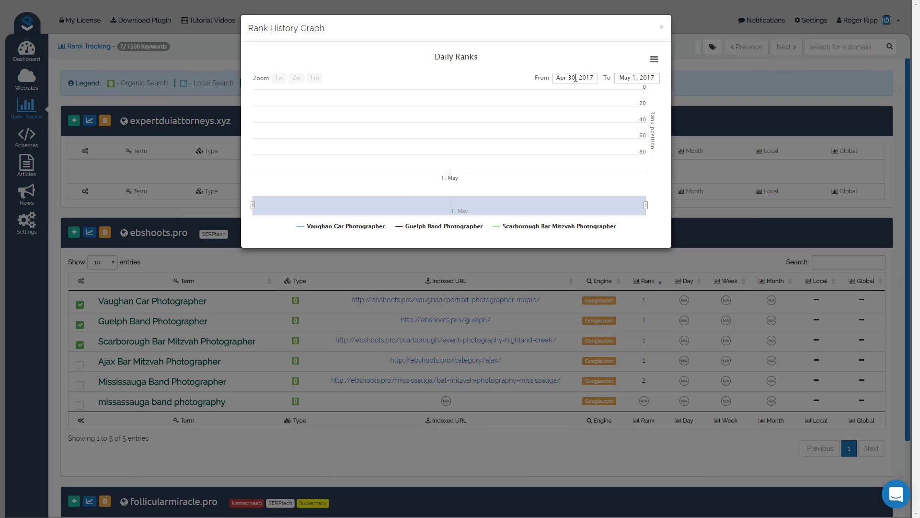
{"action": "left_click", "coordinate": [655, 60]}
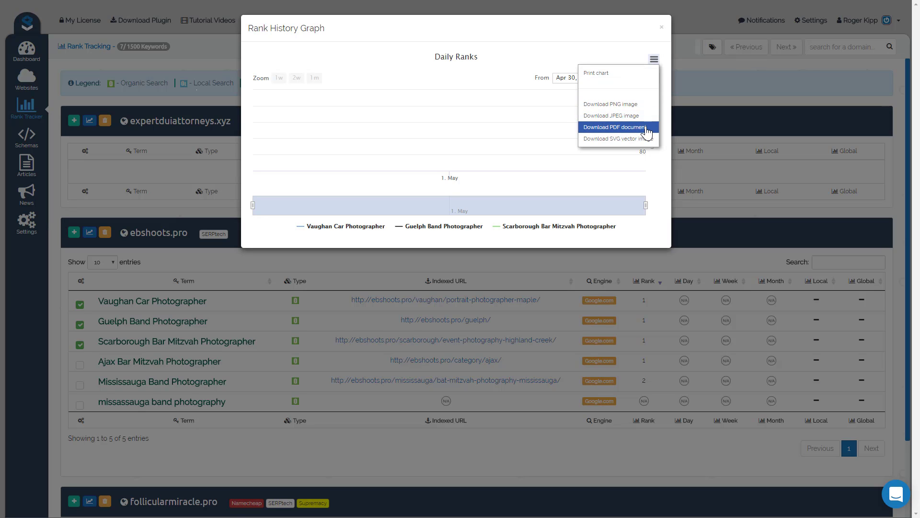
{"action": "left_click", "coordinate": [552, 54]}
{"action": "mouse_move", "coordinate": [403, 153]}
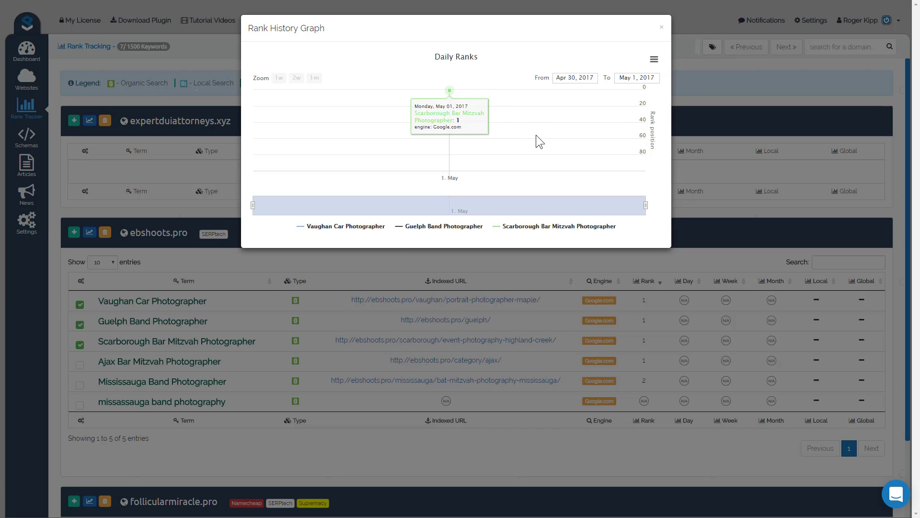
- Close the Rank History Graph dialog, back to ebshoots.pro's Rank Tracker keywords
{"action": "left_click", "coordinate": [662, 27]}
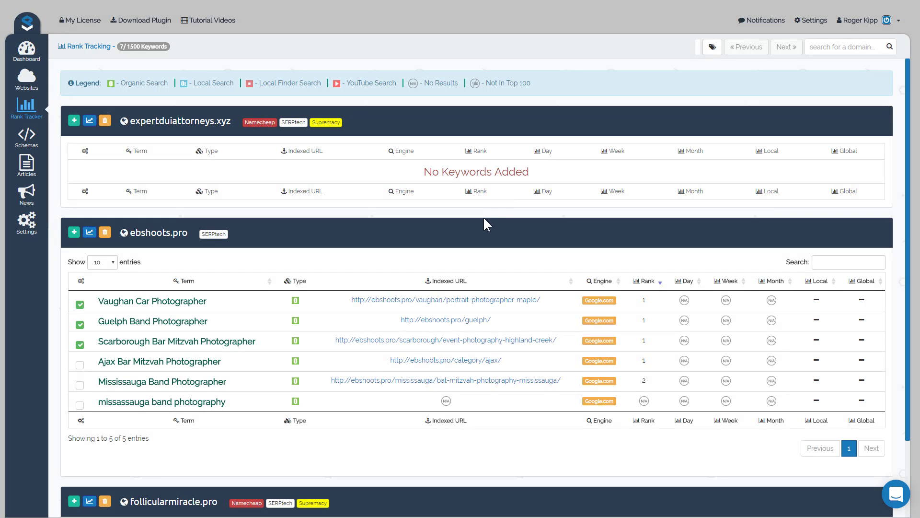